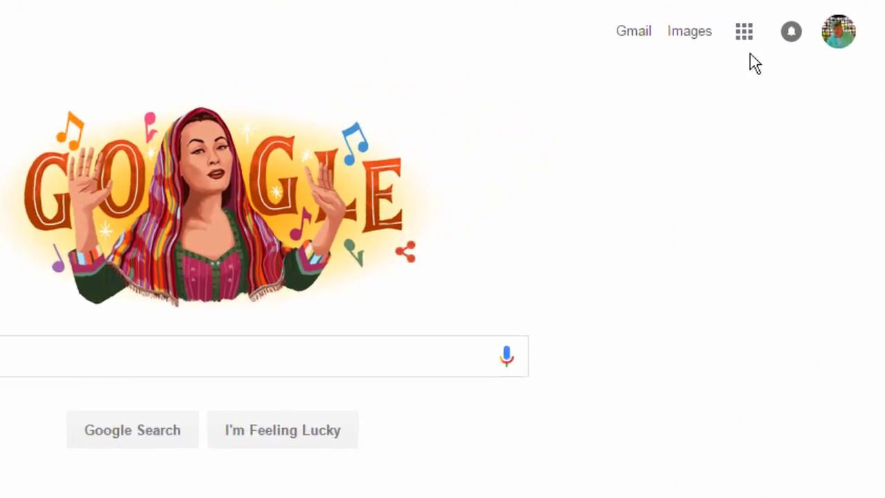
Go from the Google home page to YouTube through the Google apps grid
{"action": "left_click", "coordinate": [718, 49]}
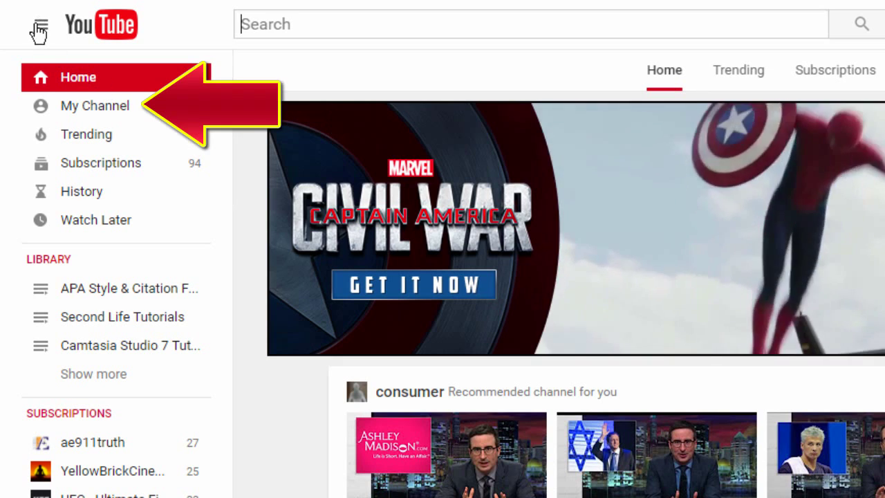
Toggle the side guide, visit the channel's videos, then reach Creator Studio from the account menu
{"action": "left_click", "coordinate": [38, 30]}
{"action": "left_click", "coordinate": [37, 30]}
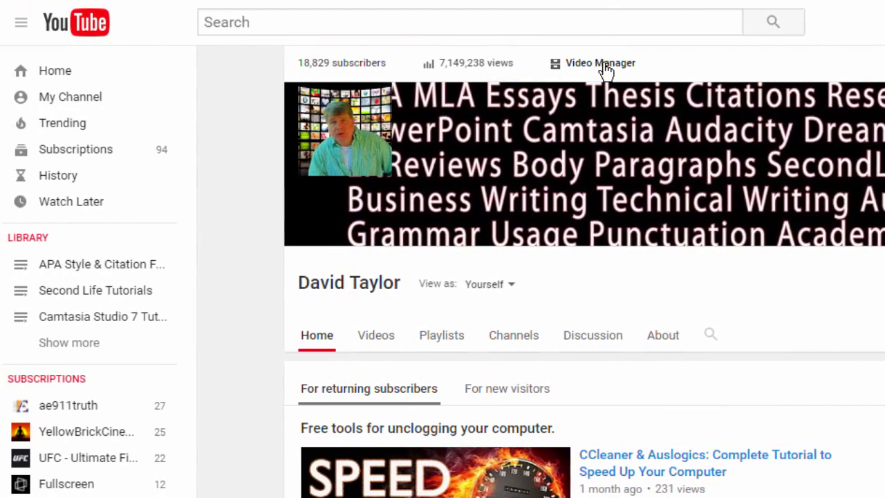
{"action": "left_click", "coordinate": [603, 63]}
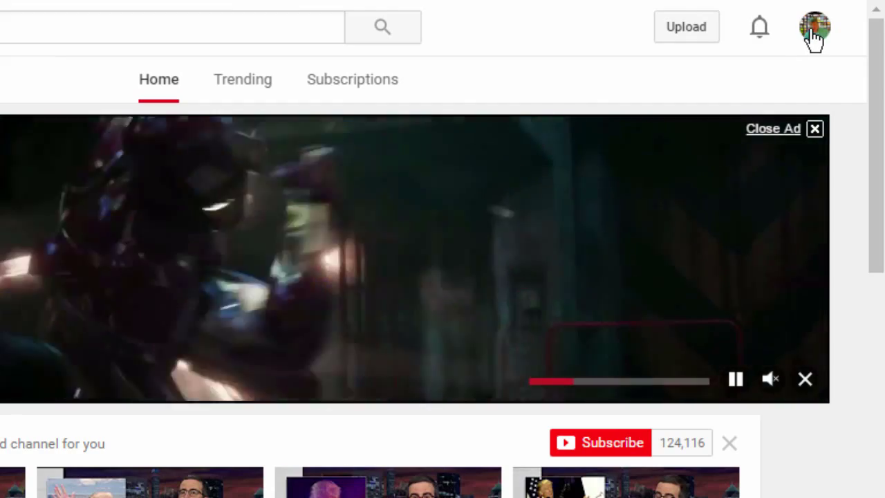
{"action": "left_click", "coordinate": [815, 35]}
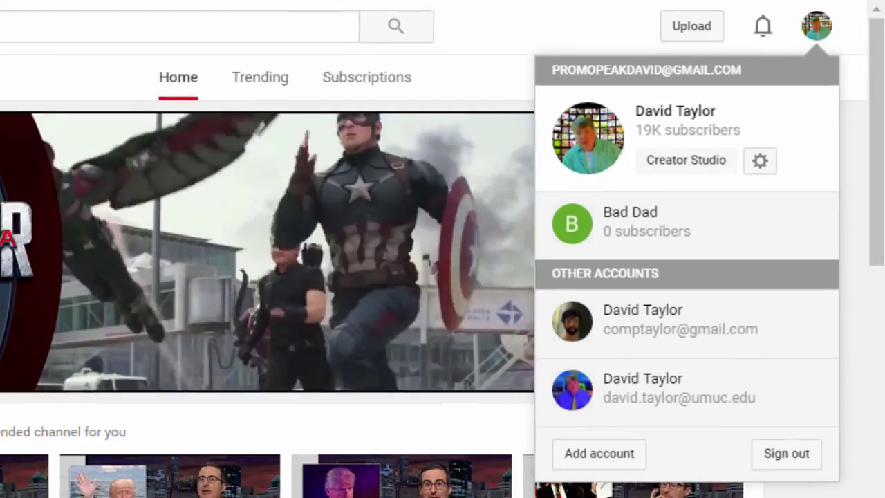
{"action": "left_click", "coordinate": [686, 160]}
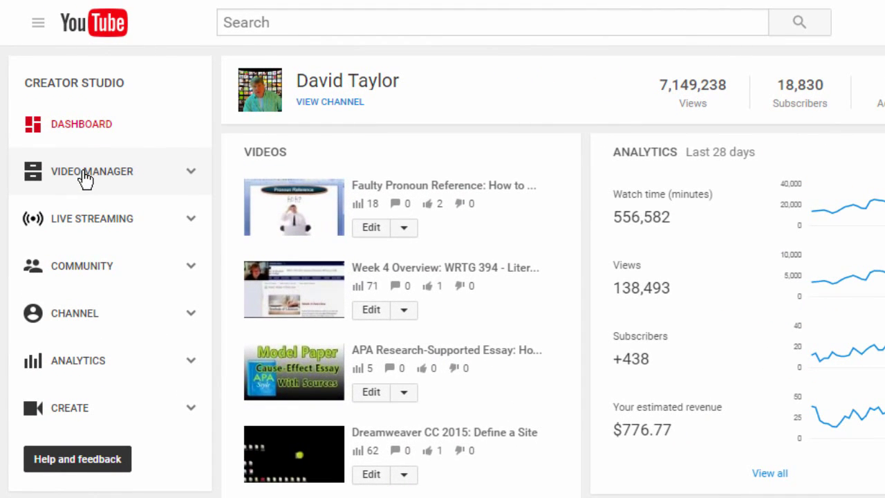
Expand Video Manager and Live Streaming in the sidebar to show the Events list
{"action": "left_click", "coordinate": [82, 173]}
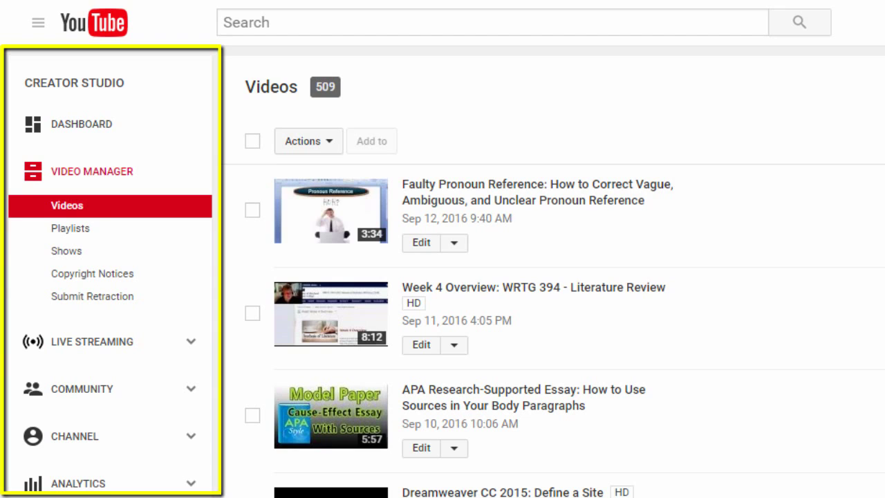
{"action": "left_click", "coordinate": [93, 342]}
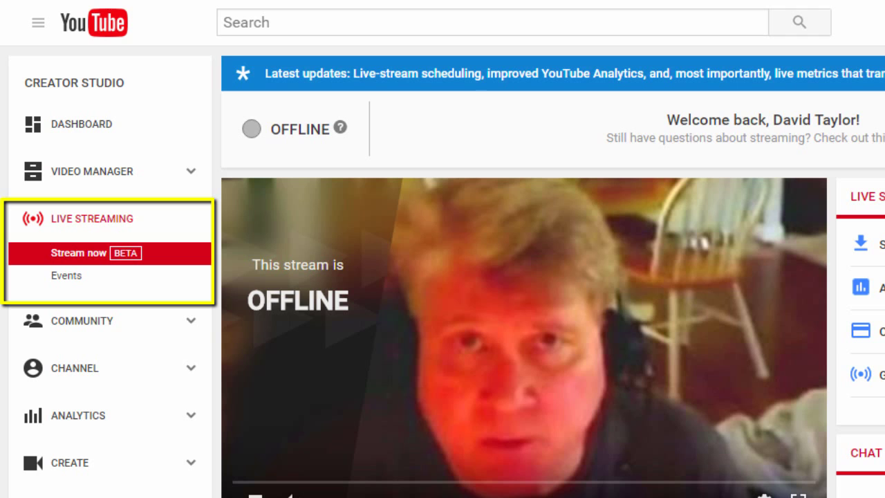
{"action": "left_click", "coordinate": [66, 274]}
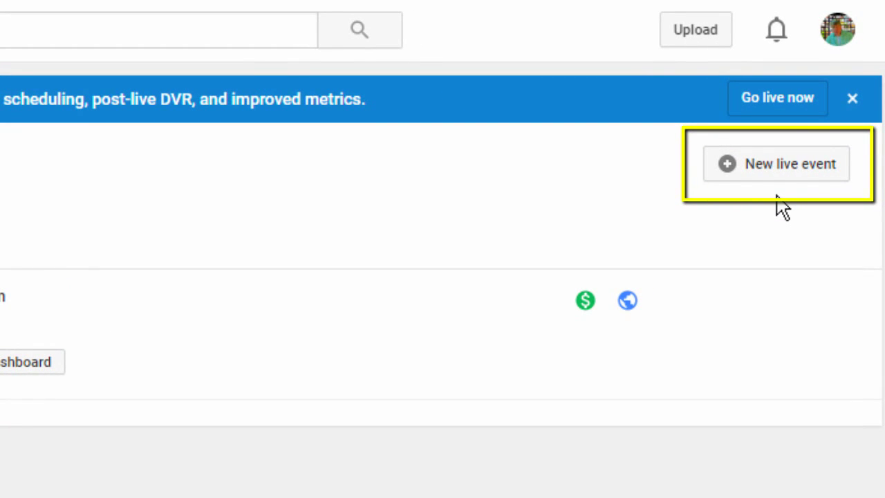
Create a new live event titled 'How to Write a Literature Review in 30 Minutes or Less' with its description
{"action": "left_click", "coordinate": [774, 176]}
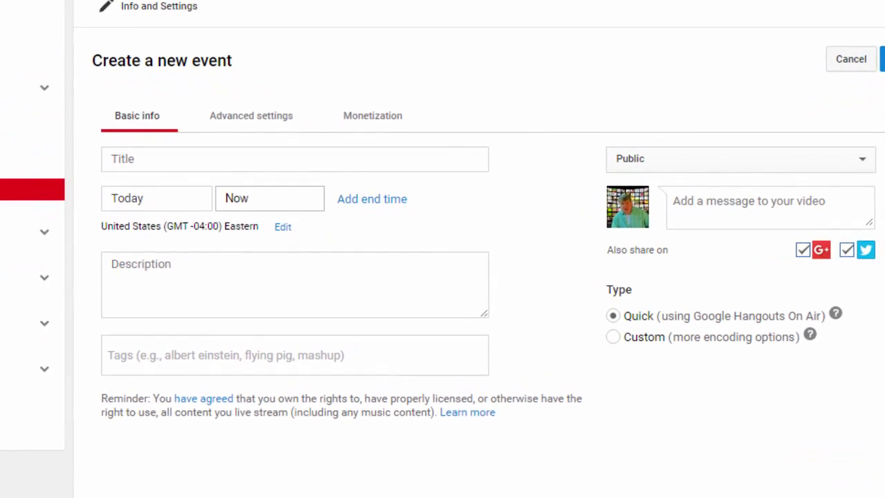
{"action": "type", "text": "How to Write a Literature Review in 30 Minutes or Less"}
{"action": "left_click", "coordinate": [67, 259]}
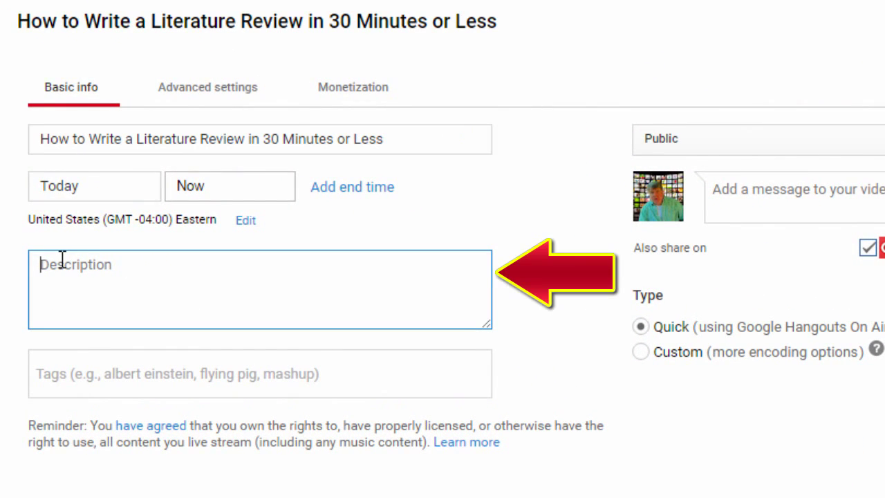
{"action": "type", "text": "Follow these simple five steps to write your literature review in record time."}
Add the tags 'Literature review' and 'Synthesis of literature' to the event
{"action": "left_click", "coordinate": [53, 367]}
{"action": "type", "text": "Literature review"}
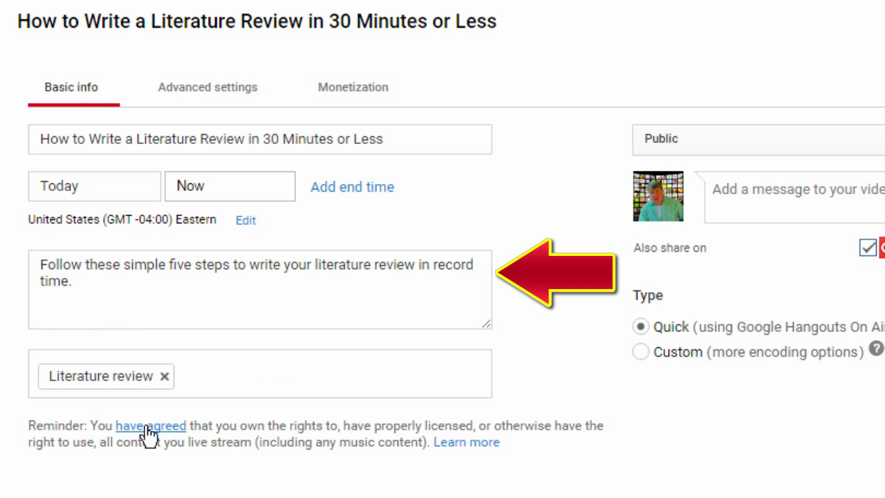
{"action": "left_click", "coordinate": [360, 366]}
{"action": "type", "text": "Synthesis of literature"}
{"action": "key", "text": "ctrl+v"}
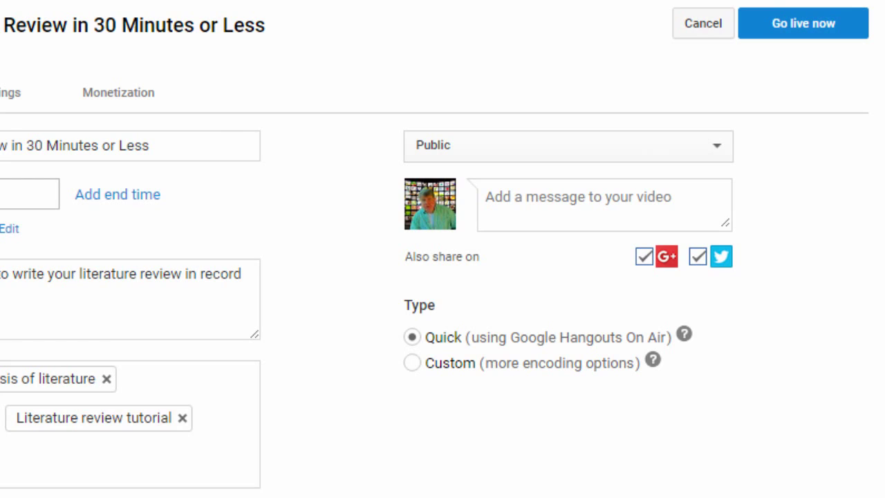
Set the event to Private, dismiss the sharing dialog, then switch it to Unlisted
{"action": "left_click", "coordinate": [722, 151]}
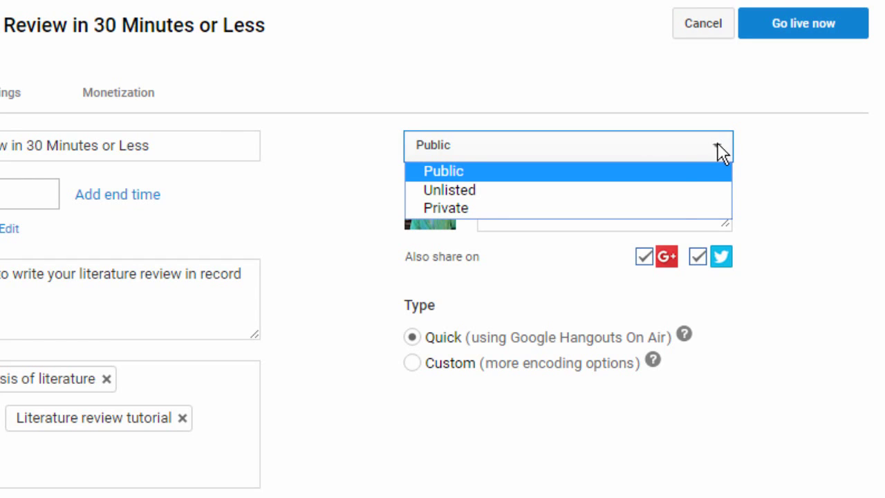
{"action": "left_click", "coordinate": [667, 209]}
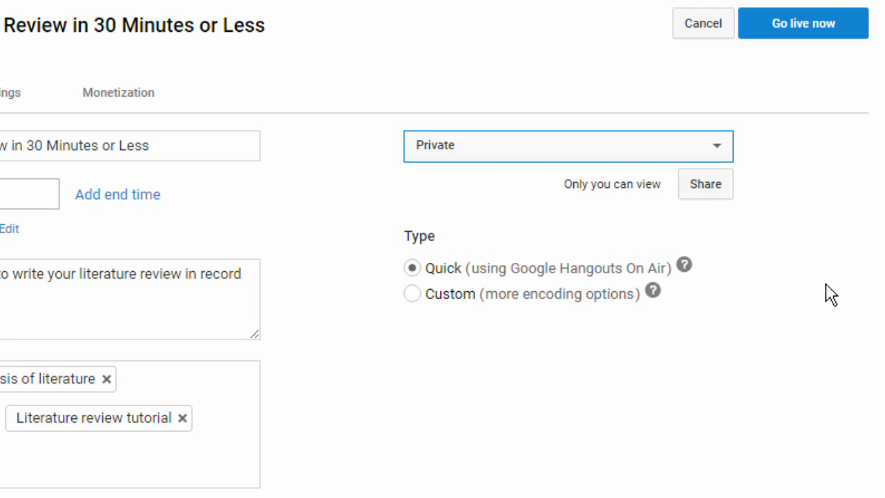
{"action": "left_click", "coordinate": [716, 185]}
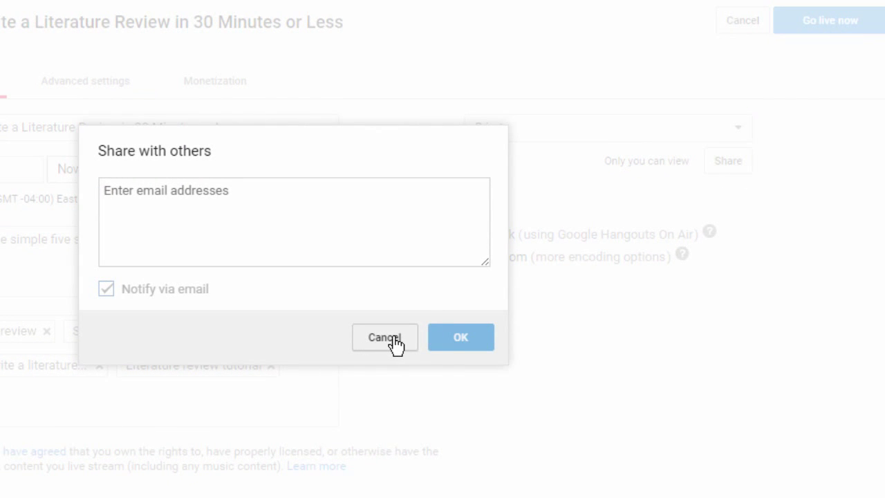
{"action": "left_click", "coordinate": [387, 338]}
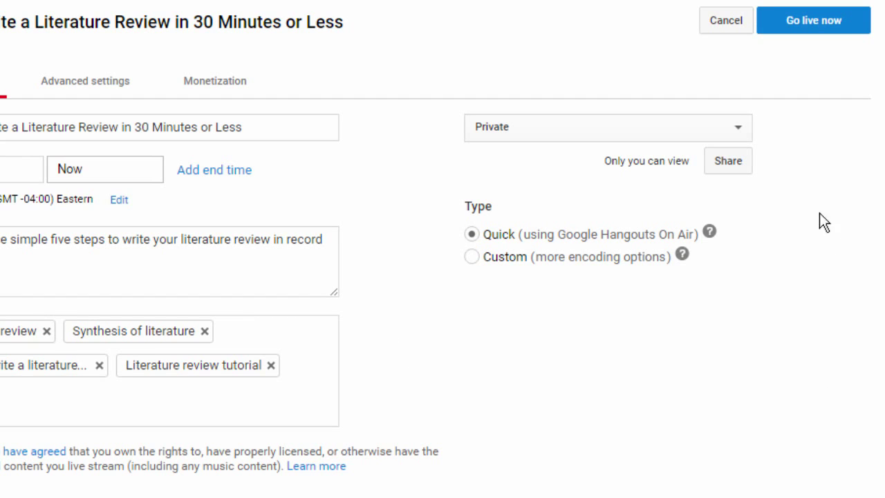
{"action": "left_click", "coordinate": [738, 135]}
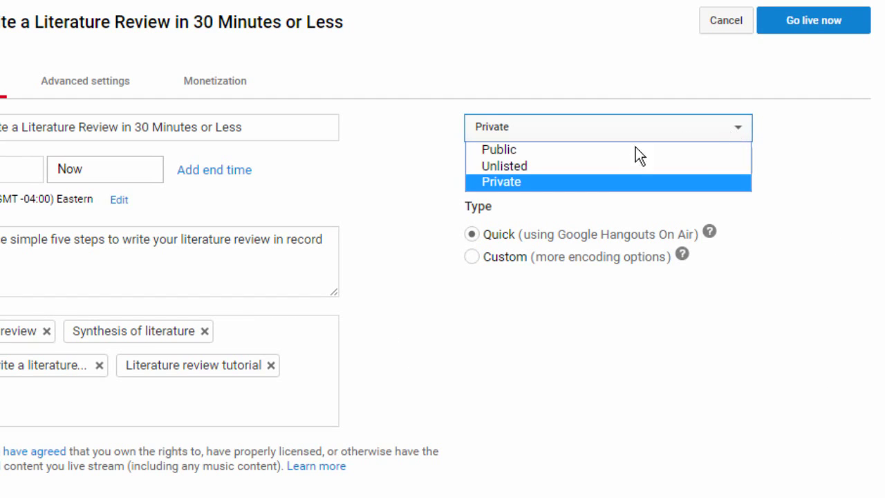
{"action": "left_click", "coordinate": [522, 167]}
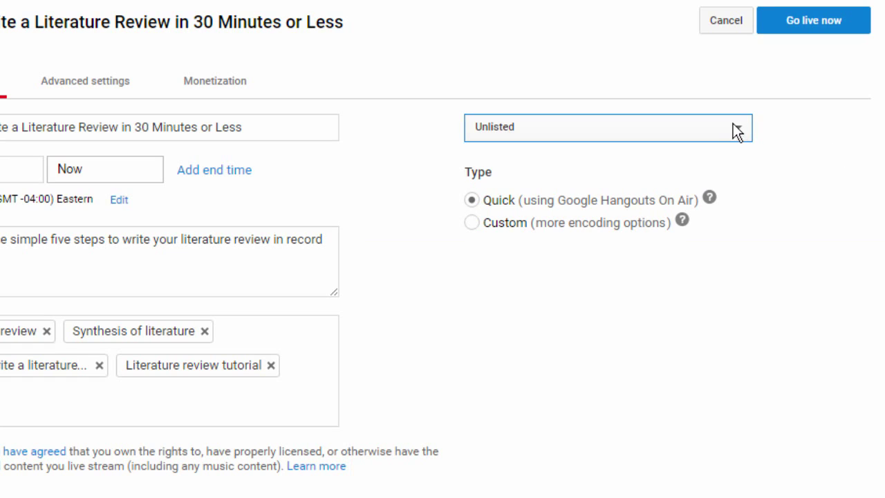
Try Public with Google+ and Twitter sharing unchecked, then return the event to Unlisted
{"action": "left_click", "coordinate": [737, 131]}
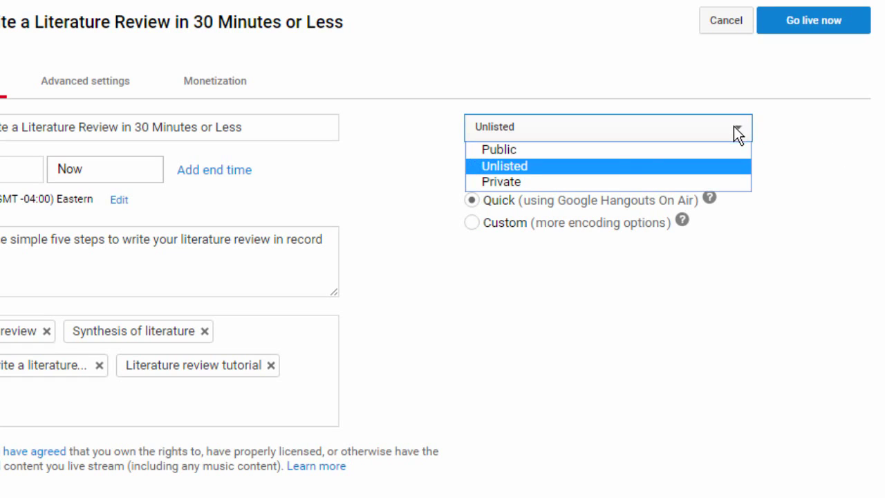
{"action": "left_click", "coordinate": [609, 153]}
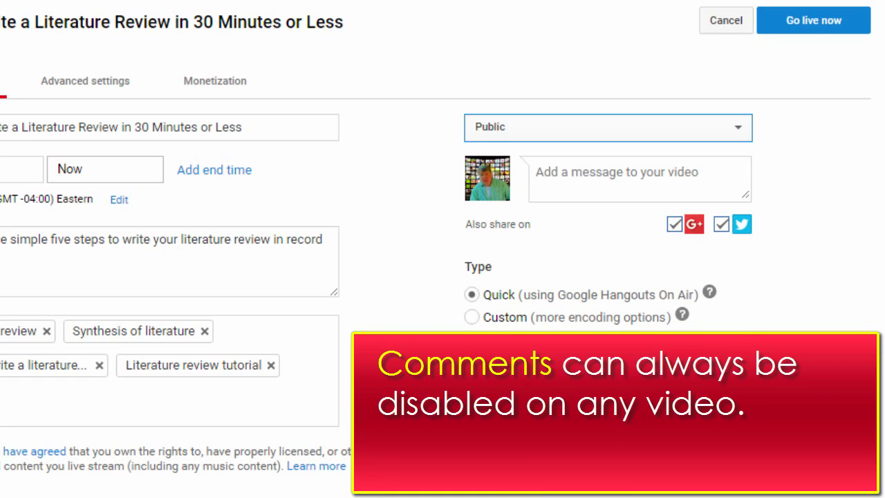
{"action": "left_click", "coordinate": [676, 226]}
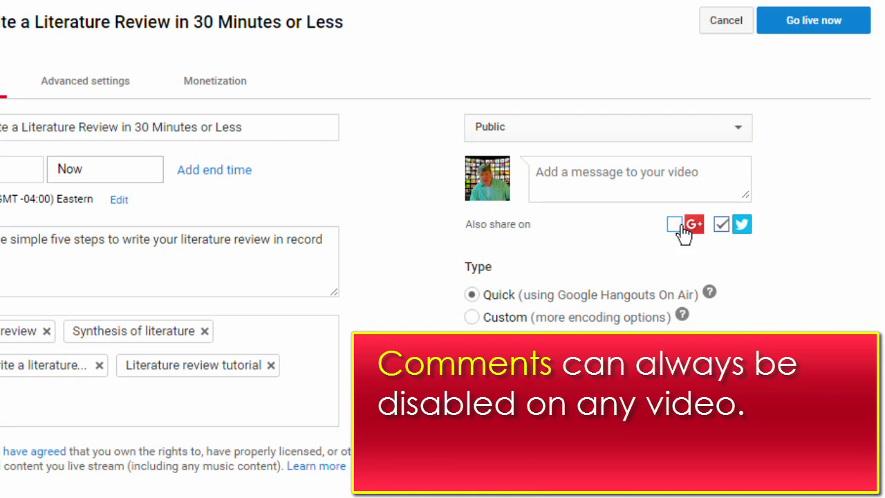
{"action": "left_click", "coordinate": [723, 225]}
{"action": "left_click", "coordinate": [719, 129]}
{"action": "left_click", "coordinate": [687, 168]}
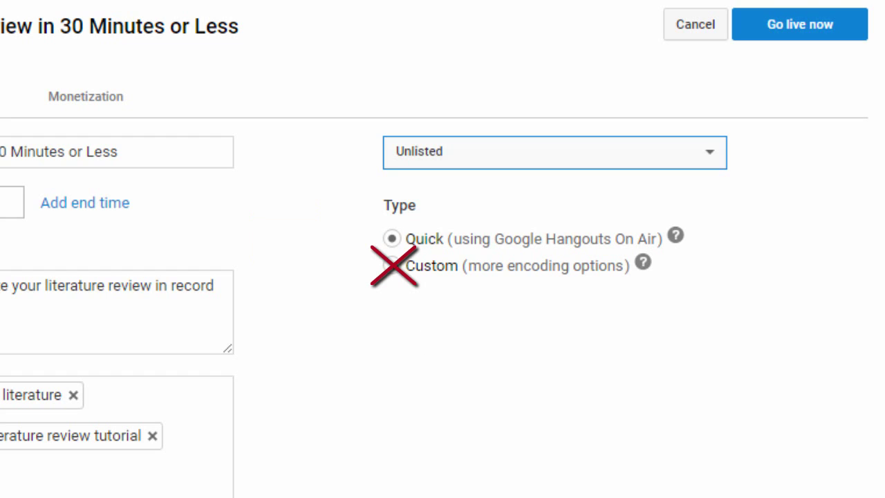
Launch the event immediately with Go live now
{"action": "left_click", "coordinate": [805, 33]}
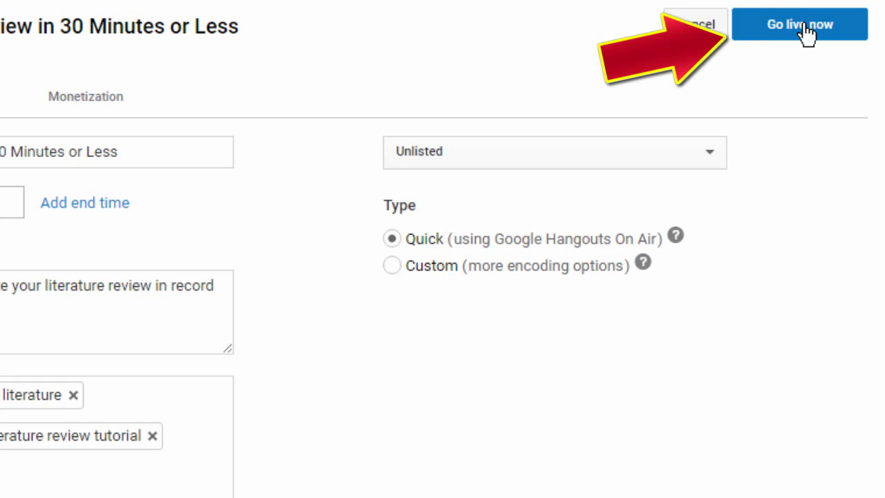
{"action": "left_click", "coordinate": [802, 28]}
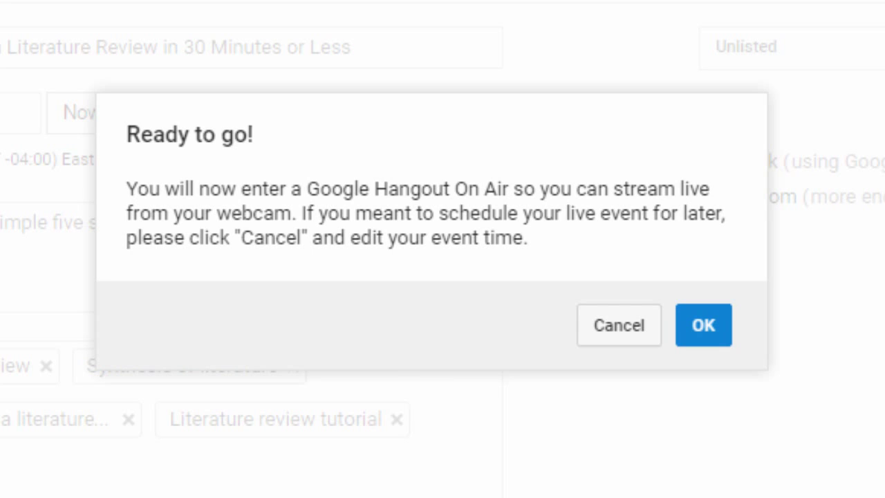
Accept the Ready to go! dialog to enter the Hangout On Air
{"action": "left_click", "coordinate": [703, 326]}
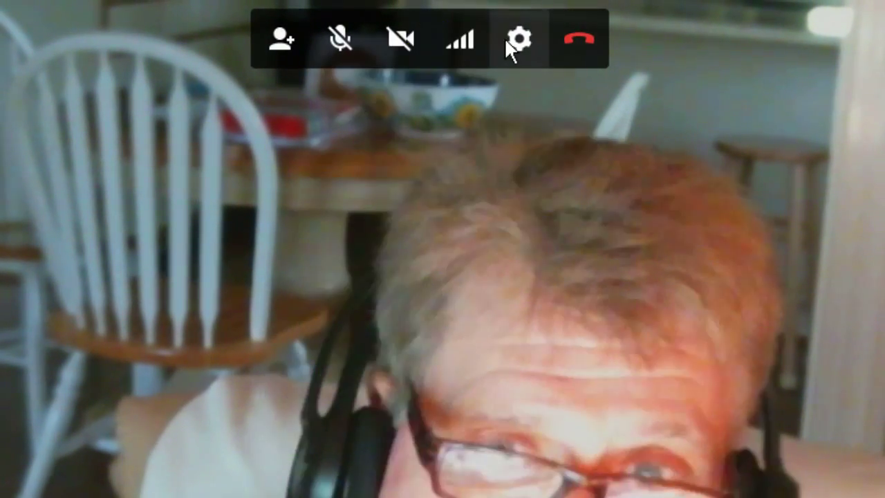
Keep the Logitech HD Webcam C615, Logitech USB Headset microphone and Voice audio mode, then save
{"action": "left_click", "coordinate": [514, 36]}
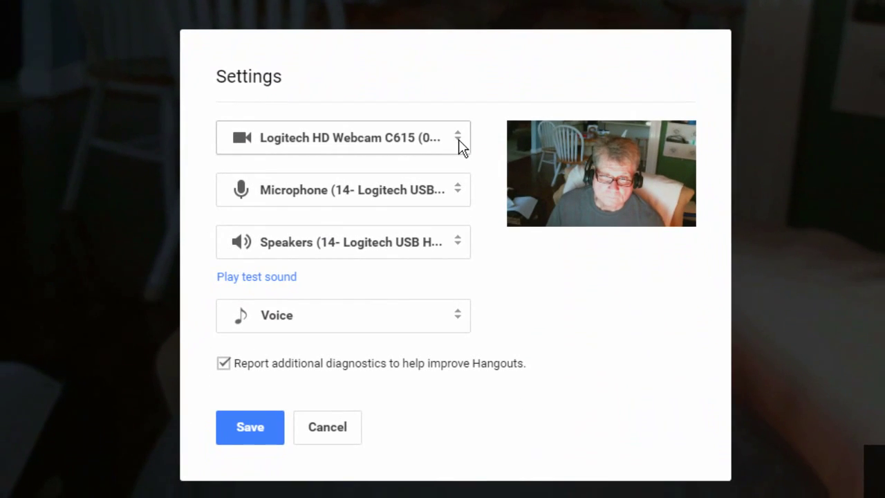
{"action": "left_click", "coordinate": [439, 271]}
{"action": "left_click", "coordinate": [461, 144]}
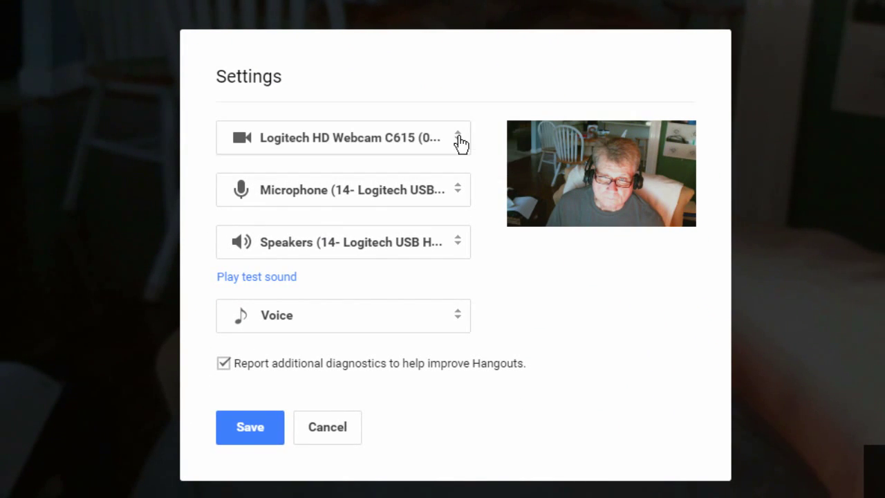
{"action": "left_click", "coordinate": [456, 192]}
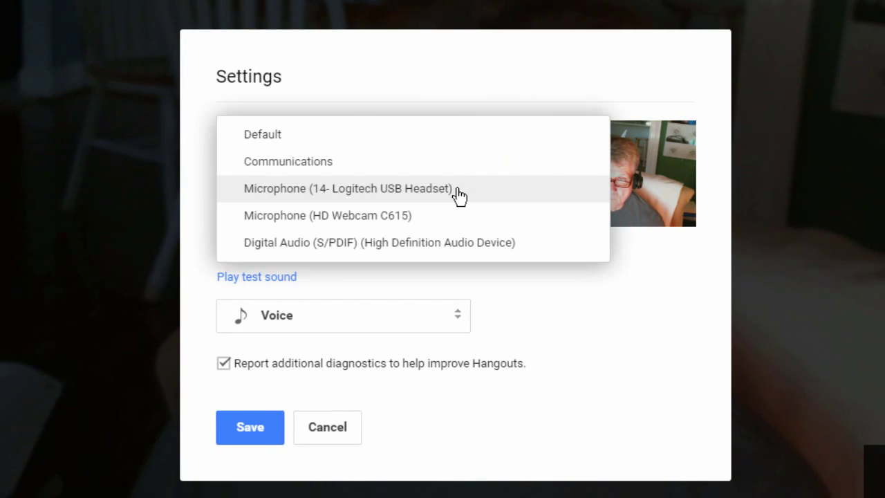
{"action": "left_click", "coordinate": [458, 191]}
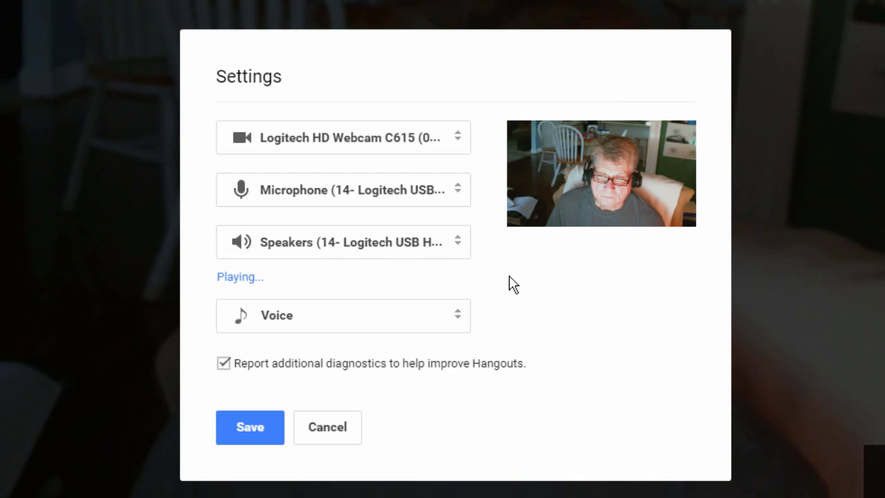
{"action": "left_click", "coordinate": [460, 322]}
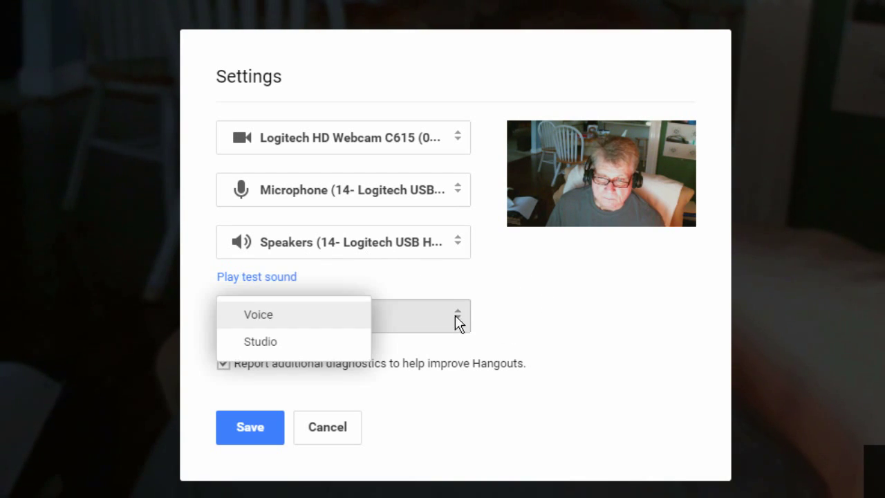
{"action": "left_click", "coordinate": [262, 319]}
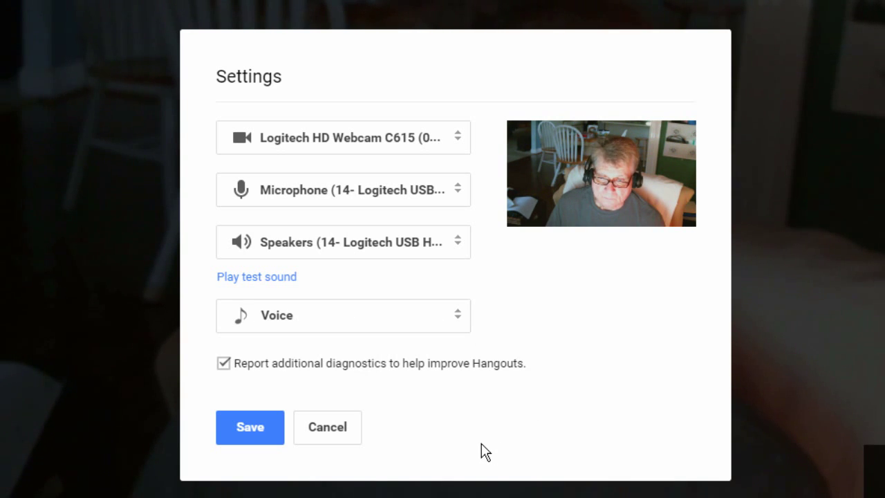
{"action": "left_click", "coordinate": [249, 429]}
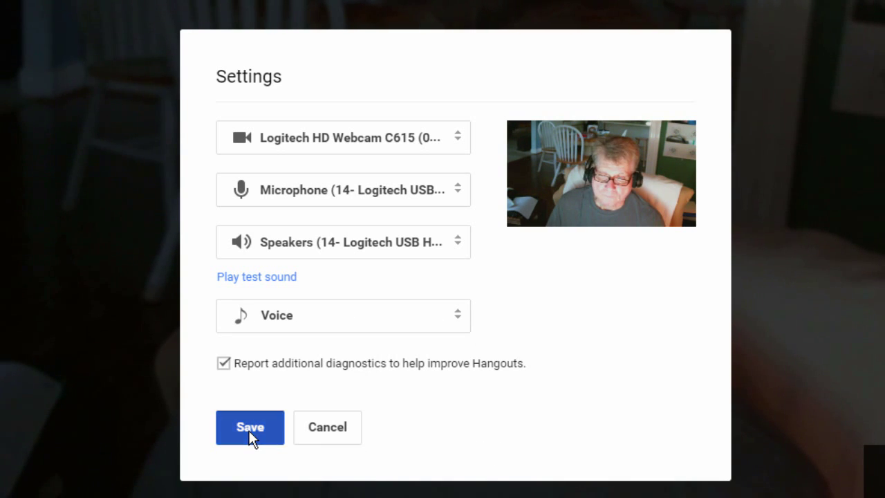
{"action": "left_click", "coordinate": [249, 429]}
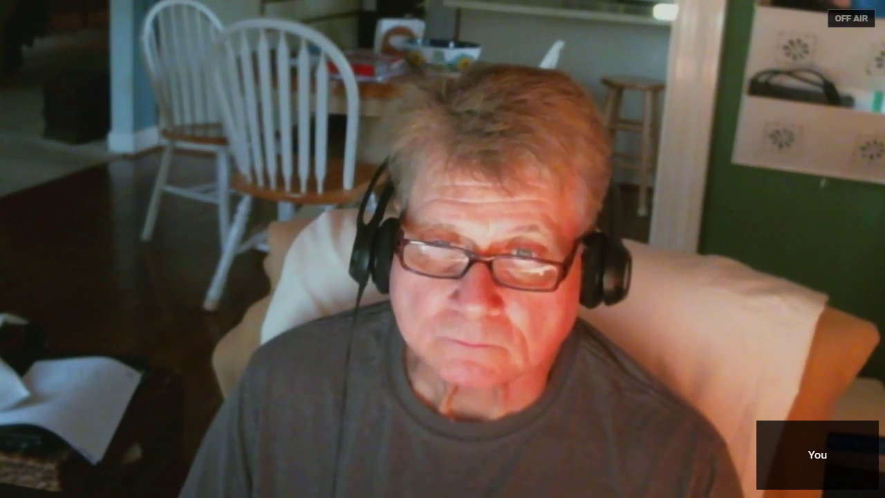
{"action": "mouse_move", "coordinate": [392, 145]}
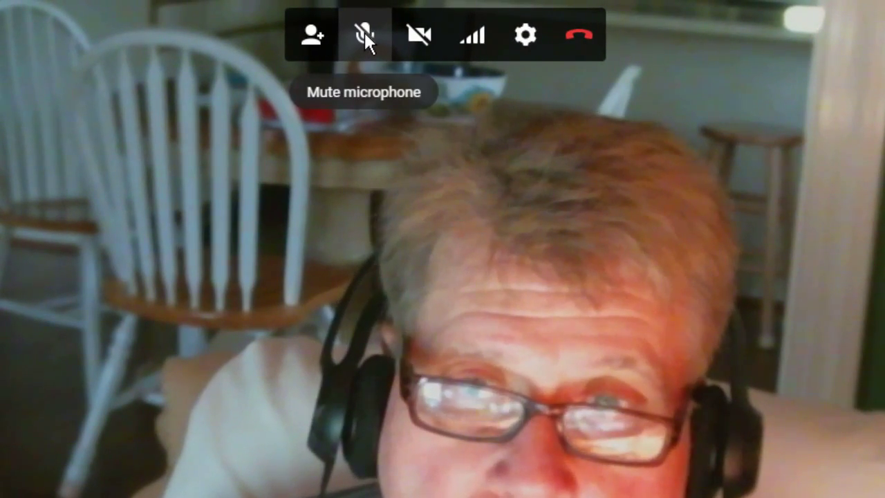
{"action": "left_click", "coordinate": [364, 31]}
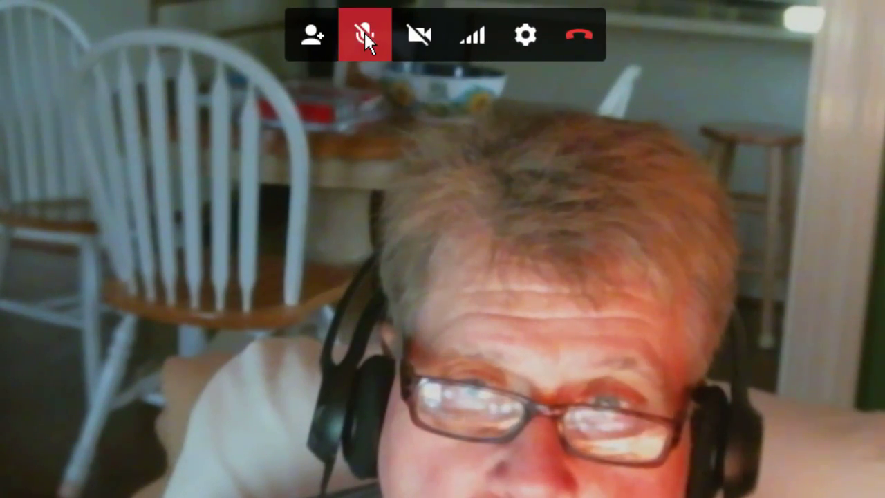
{"action": "left_click", "coordinate": [363, 31]}
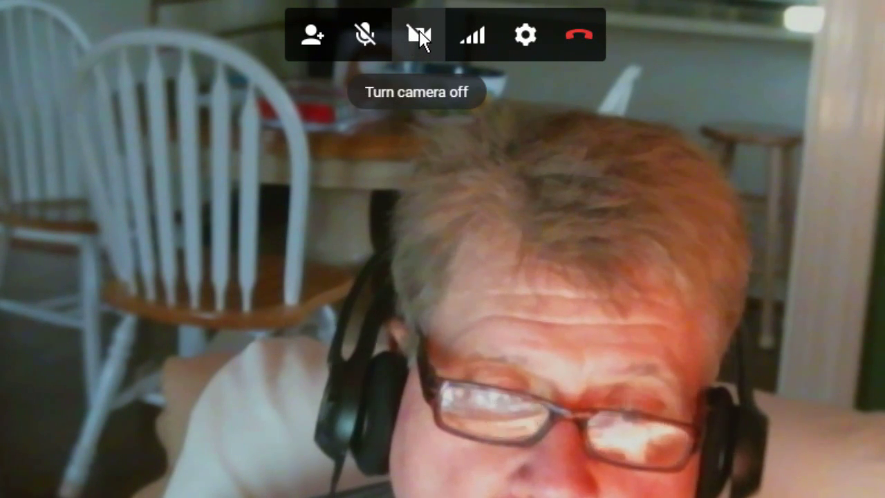
{"action": "left_click", "coordinate": [419, 36]}
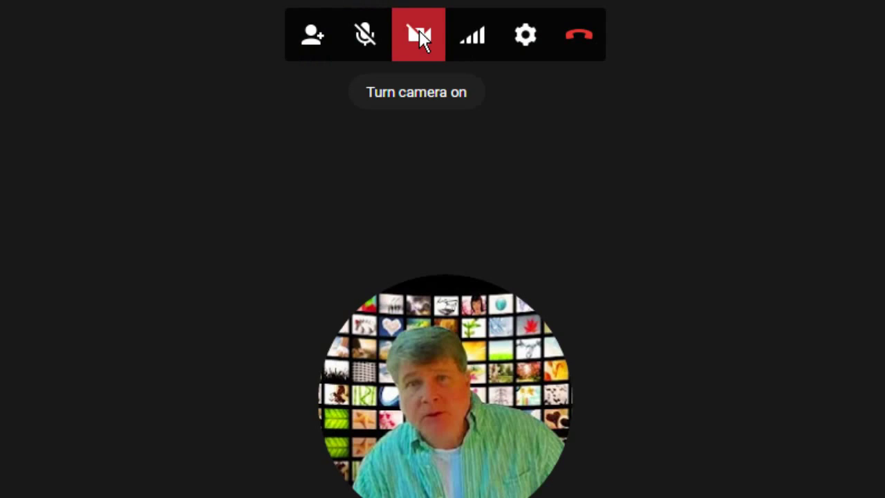
{"action": "left_click", "coordinate": [419, 37]}
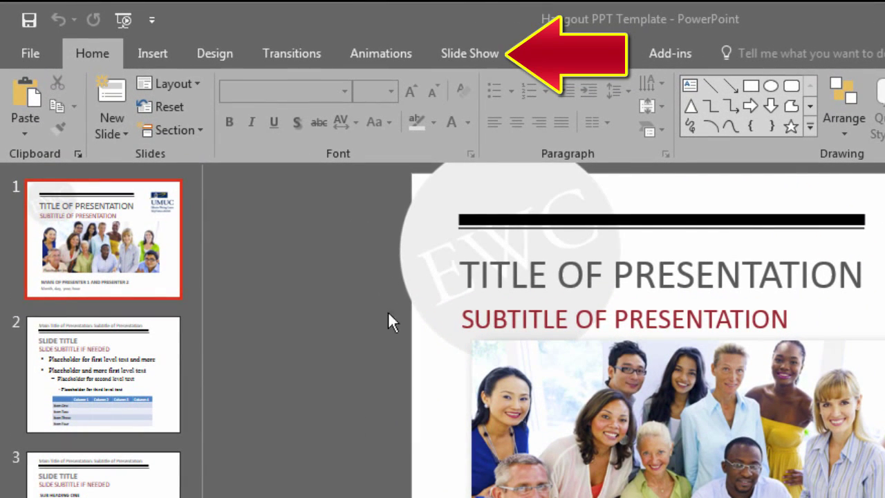
Set the PowerPoint show type to 'Browsed by an individual (window)' in Set Up Slide Show
{"action": "left_click", "coordinate": [463, 50]}
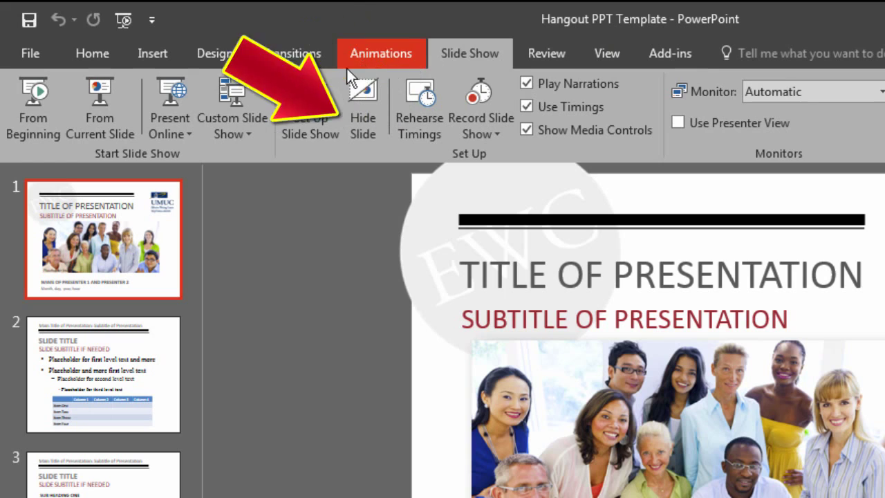
{"action": "left_click", "coordinate": [312, 105]}
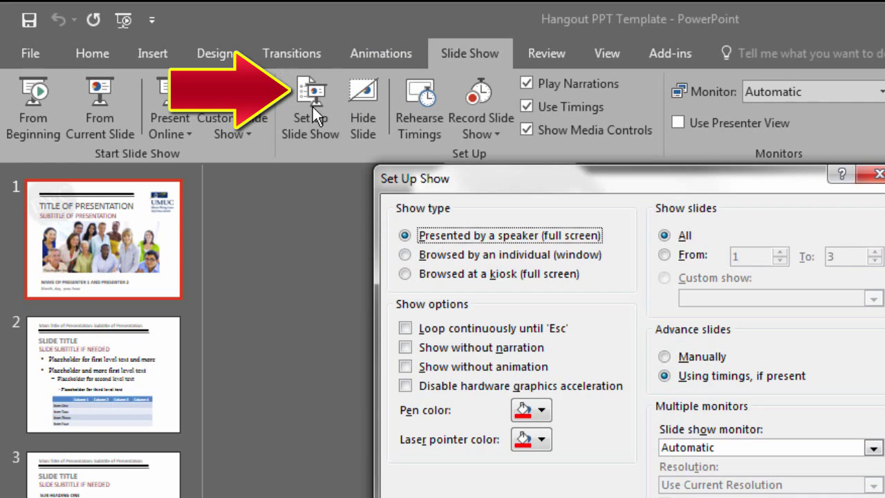
{"action": "left_click", "coordinate": [405, 255]}
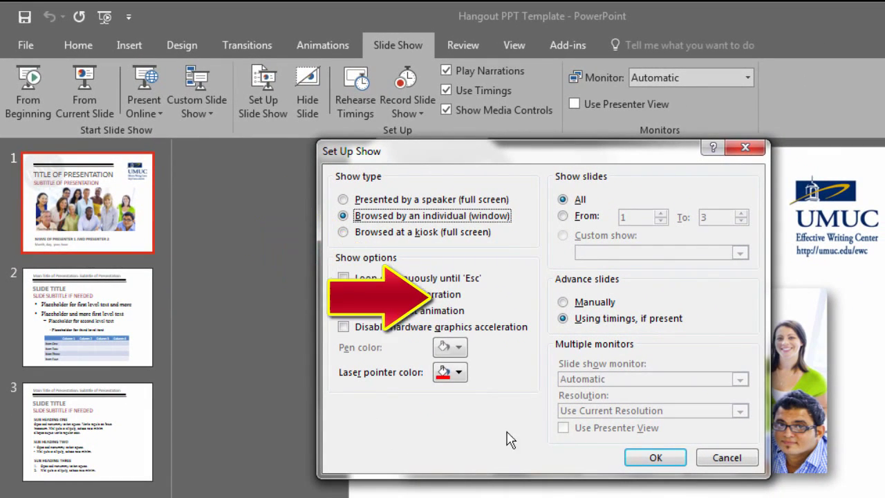
{"action": "left_click", "coordinate": [654, 458]}
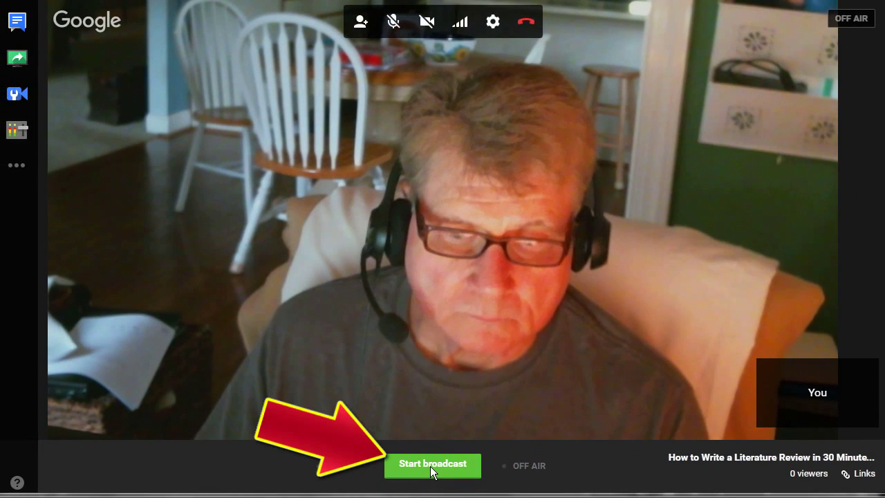
Start the Hangout broadcast and confirm going live on YouTube
{"action": "left_click", "coordinate": [430, 464]}
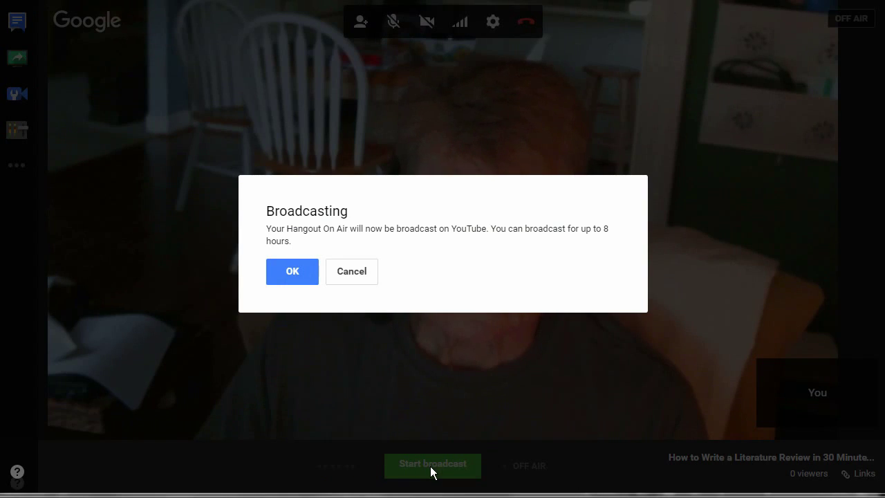
{"action": "left_click", "coordinate": [291, 271]}
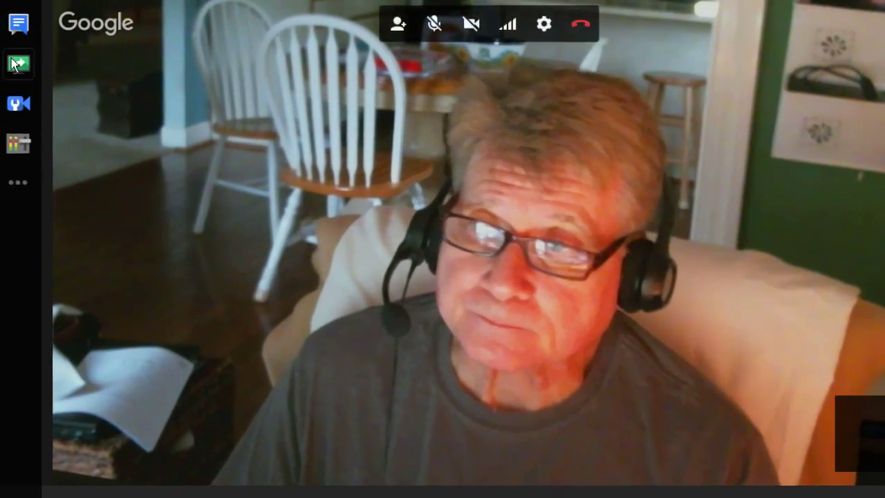
Screenshare the Hangout PPT Template PowerPoint window into the hangout
{"action": "left_click", "coordinate": [14, 63]}
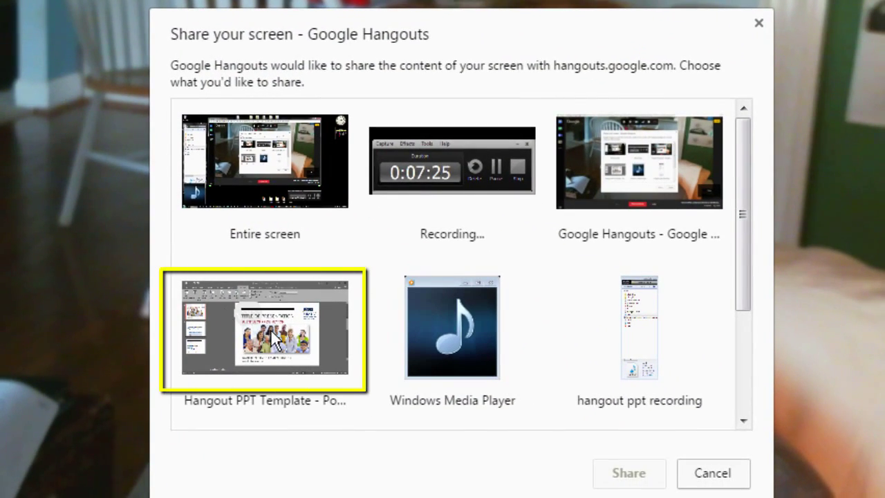
{"action": "left_click", "coordinate": [275, 338]}
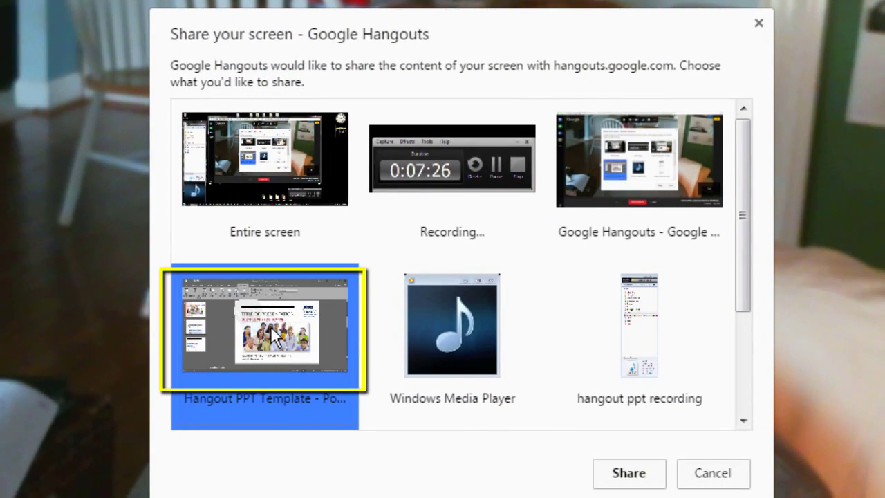
{"action": "left_click", "coordinate": [628, 473]}
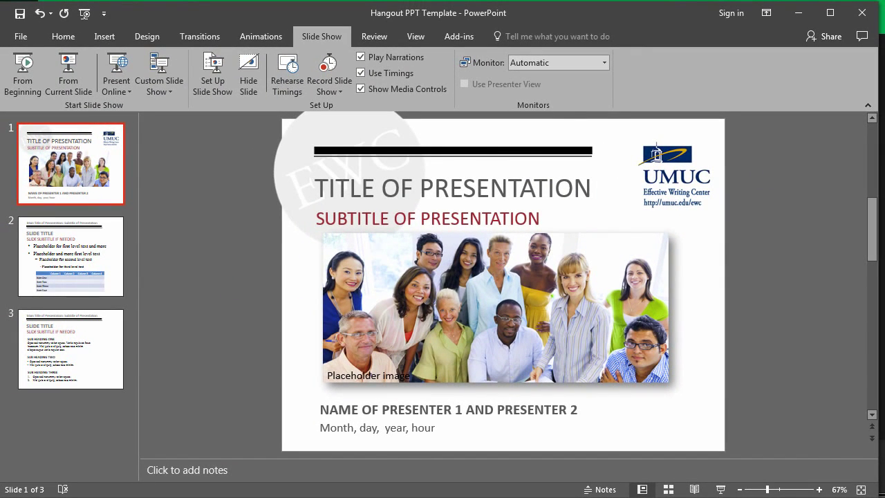
Run the slide show through slides 2 and 3, then return to the first slide
{"action": "left_click", "coordinate": [720, 490]}
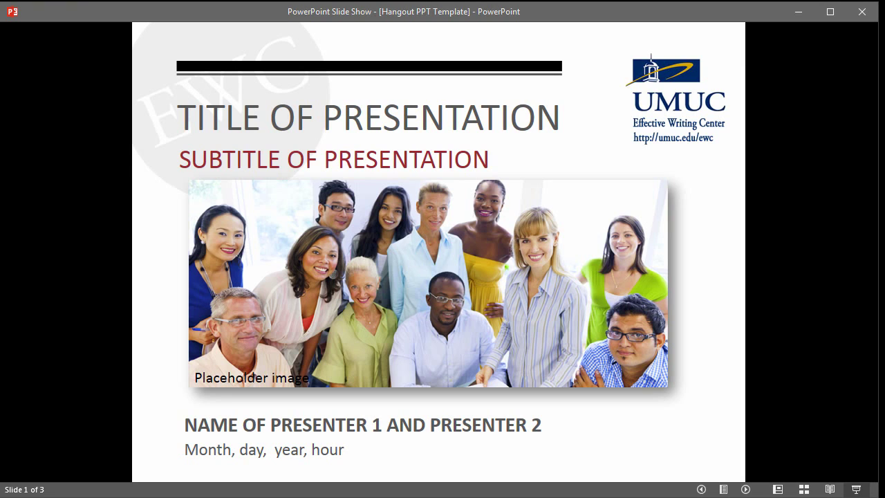
{"action": "key", "text": "Right"}
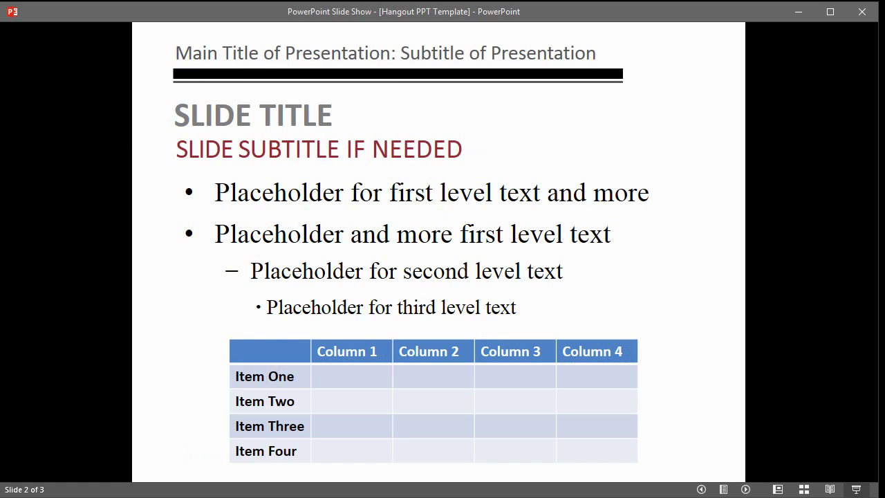
{"action": "key", "text": "Right"}
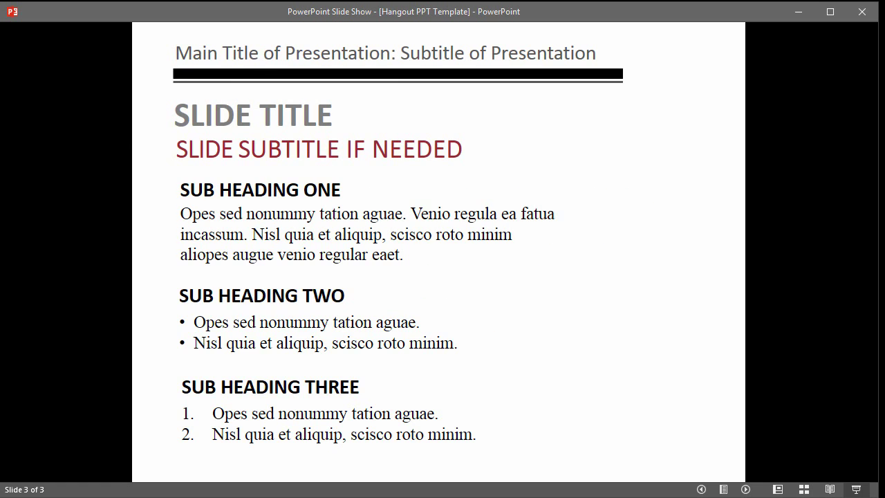
{"action": "key", "text": "Left"}
{"action": "key", "text": "Left"}
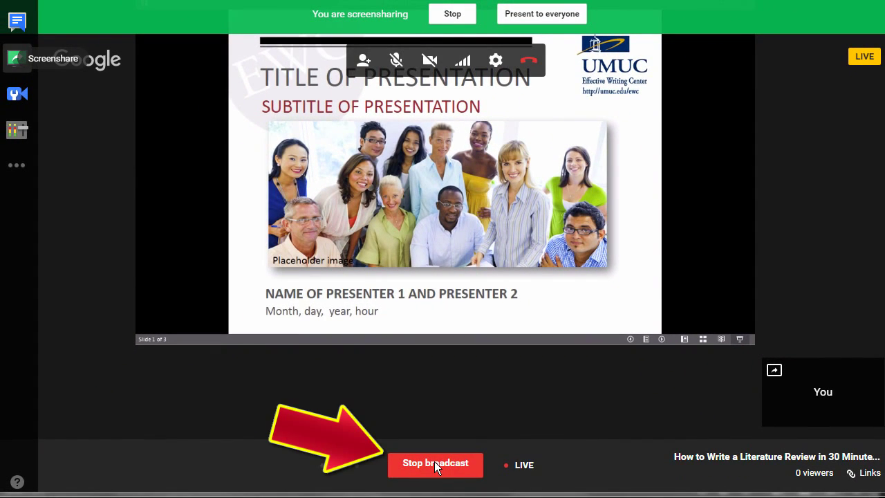
Stop the broadcast and screensharing, and close the PowerPoint Slide Show window
{"action": "left_click", "coordinate": [435, 464]}
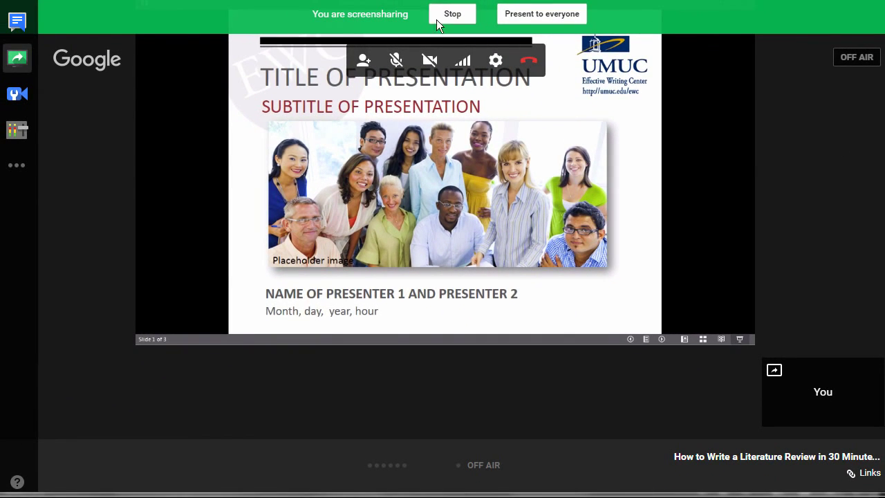
{"action": "left_click", "coordinate": [451, 14]}
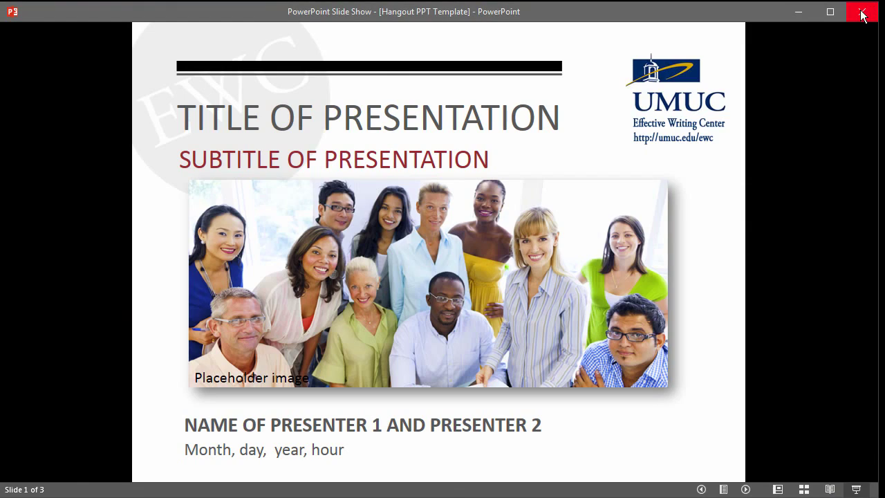
{"action": "left_click", "coordinate": [862, 14]}
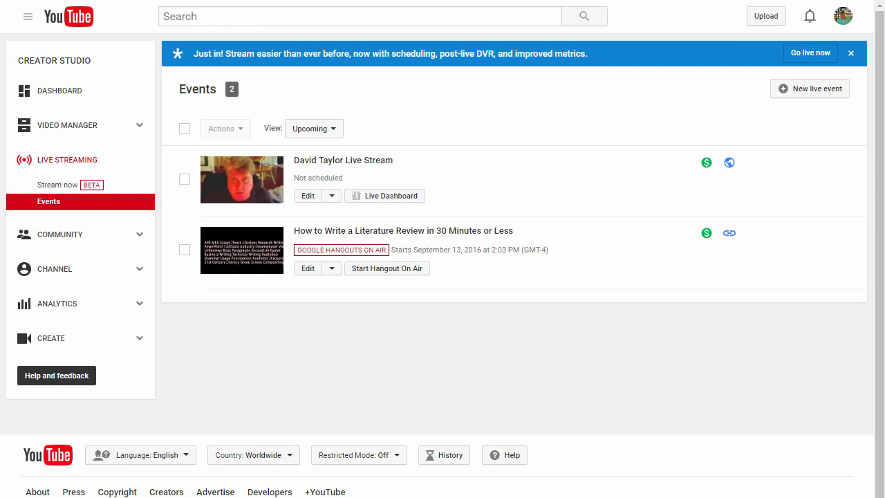
Open the 0:47 literature-review video from Video Manager and show its Share options
{"action": "left_click", "coordinate": [67, 129]}
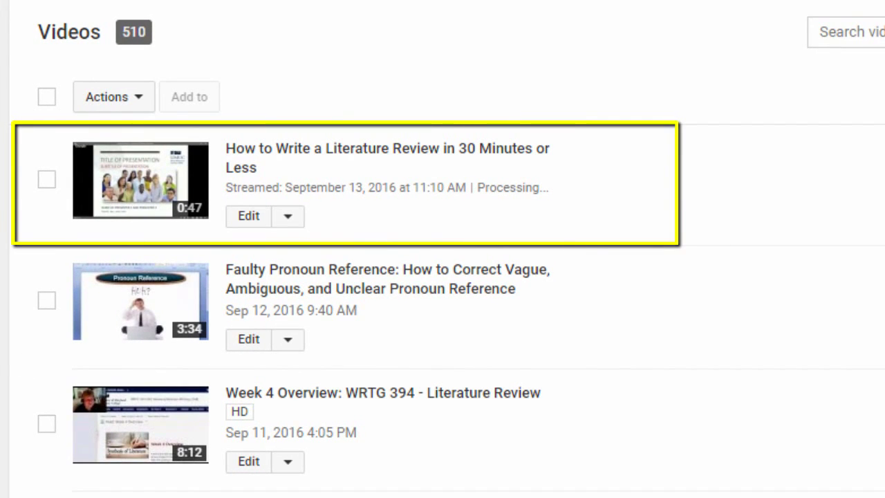
{"action": "left_click", "coordinate": [309, 152]}
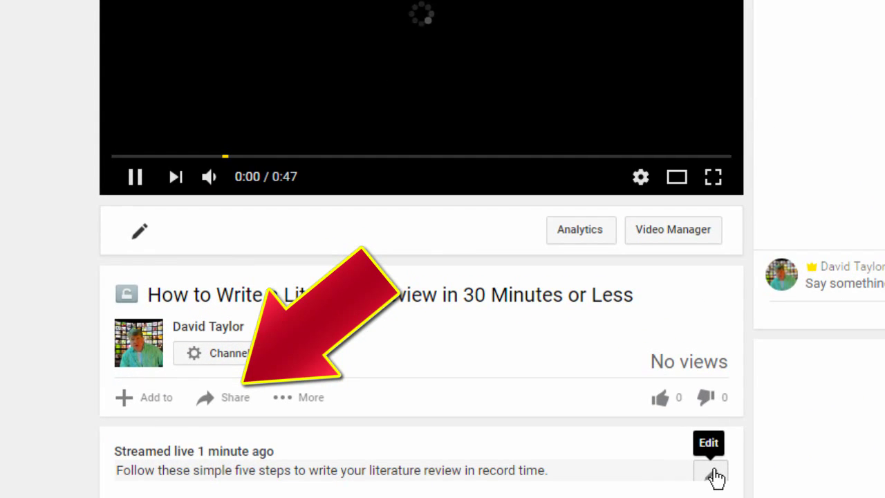
{"action": "left_click", "coordinate": [235, 397]}
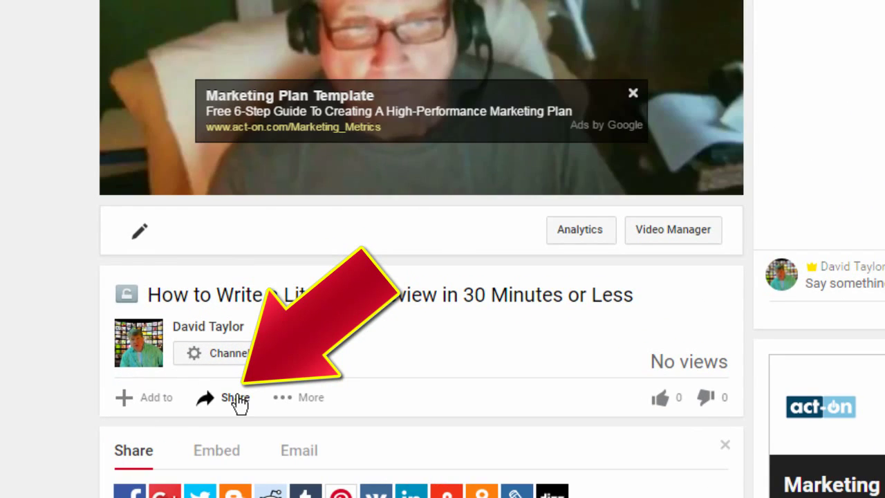